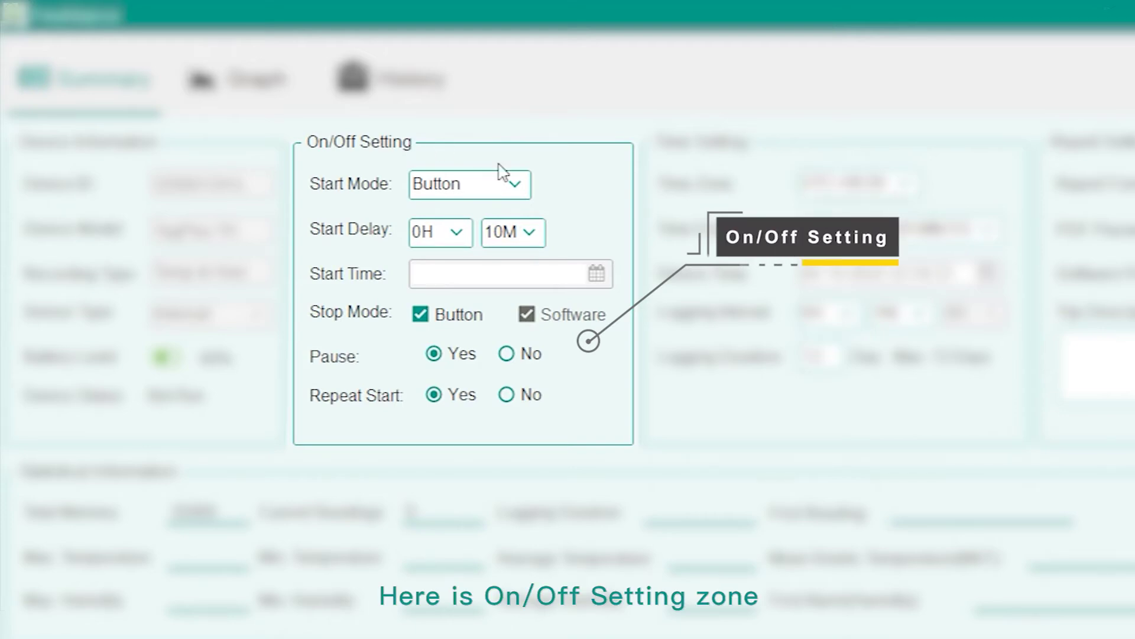
# - Try Timed Start with a June 16 start date, then switch start mode to Button
pyautogui.click(517, 183)
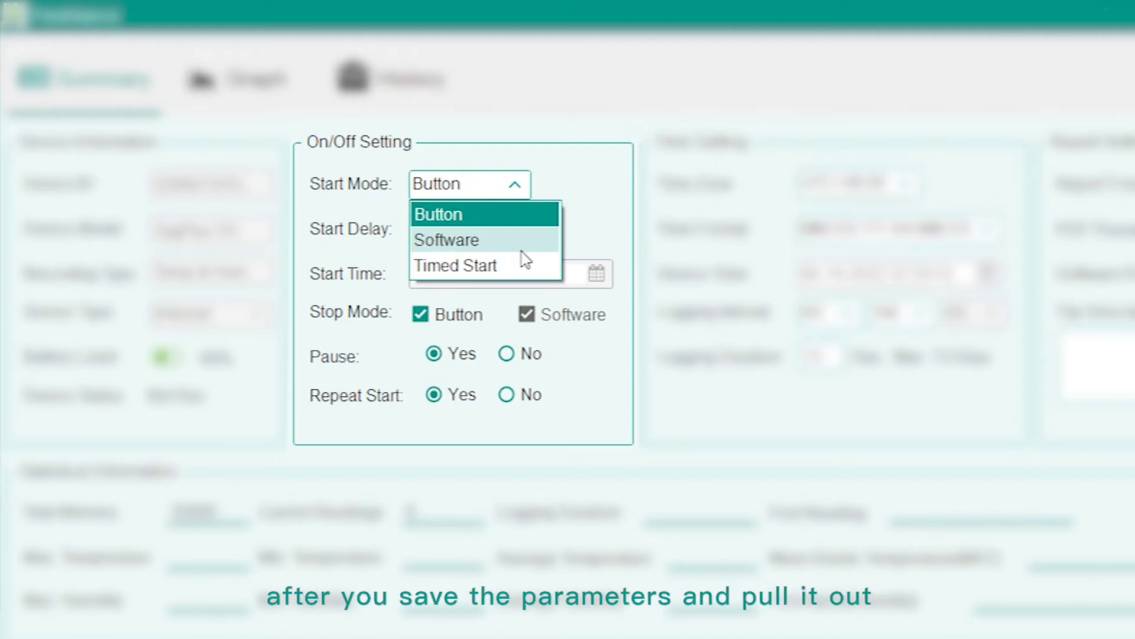
pyautogui.click(522, 265)
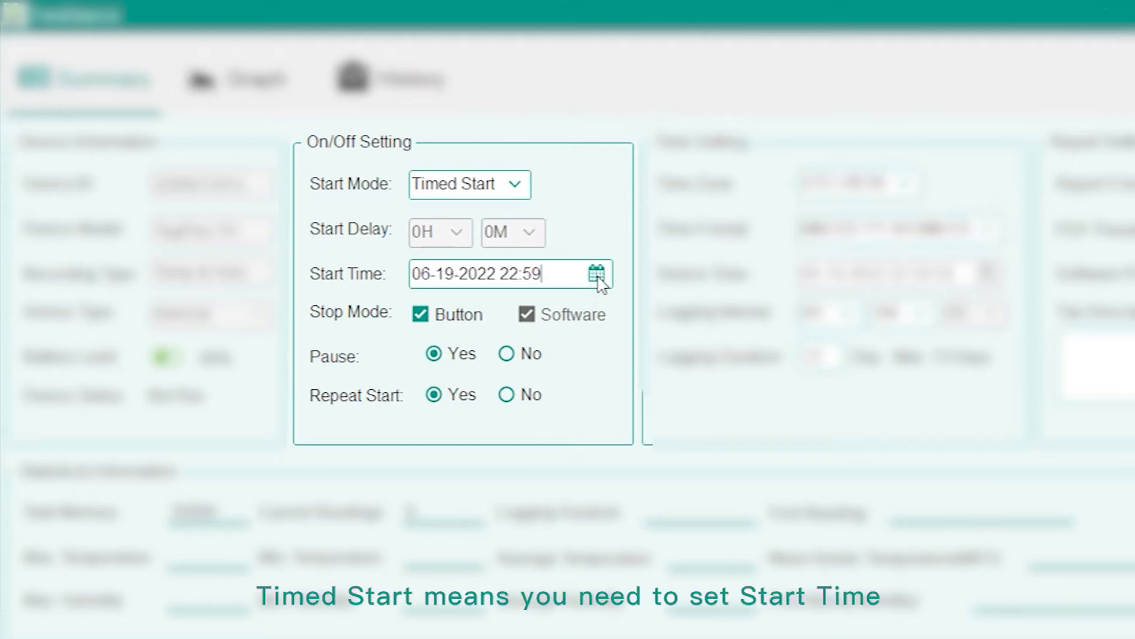
pyautogui.click(597, 278)
pyautogui.click(586, 408)
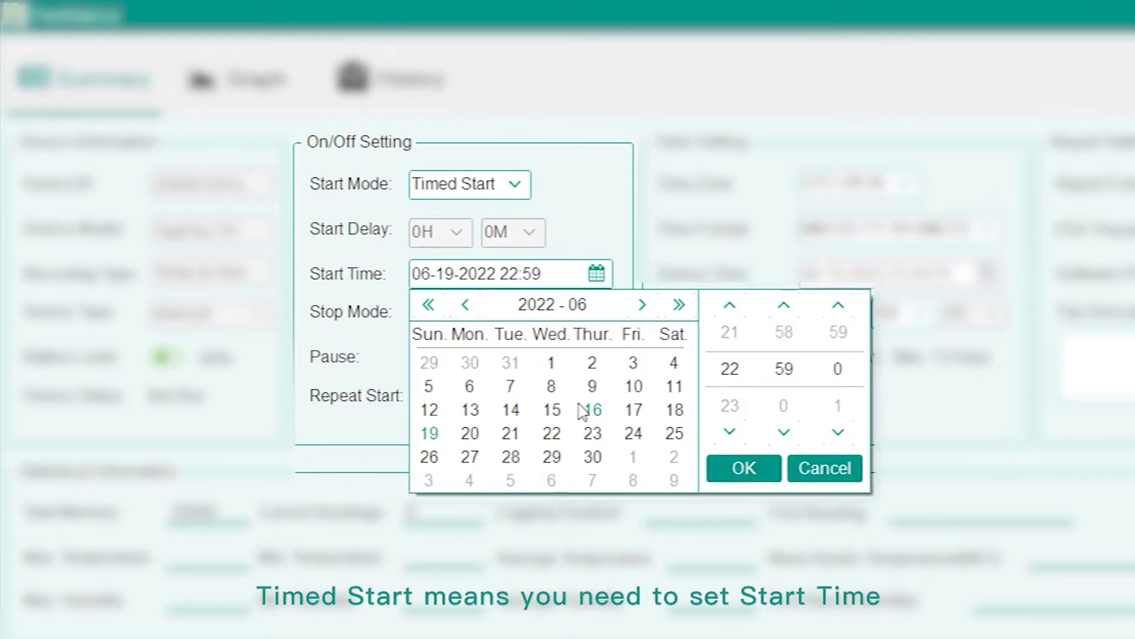
pyautogui.click(723, 468)
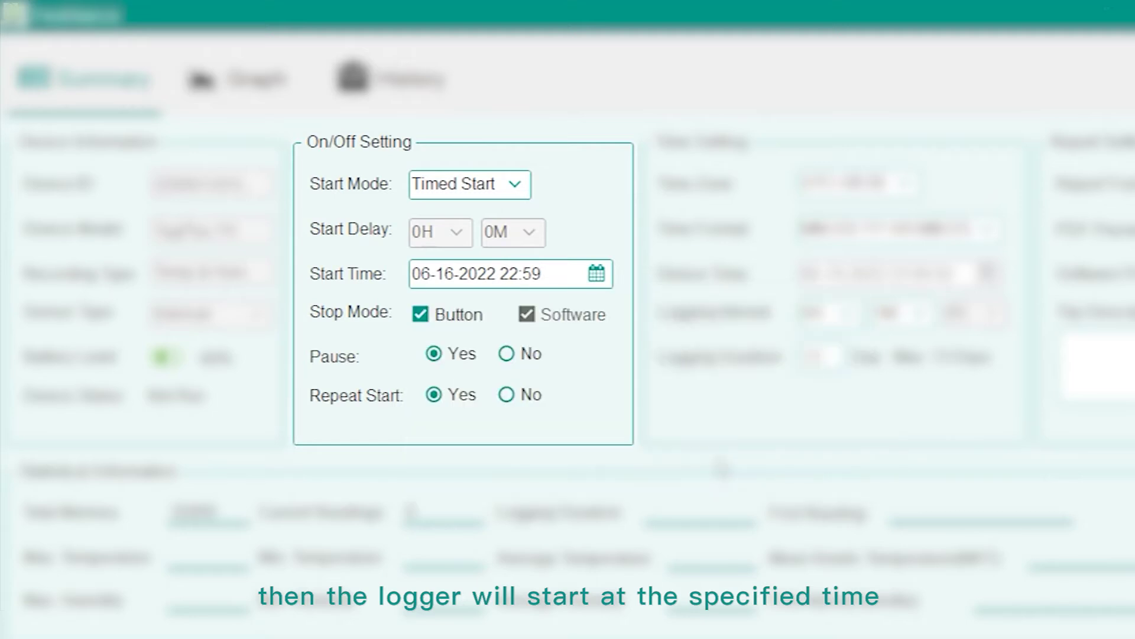
pyautogui.click(506, 185)
pyautogui.click(508, 215)
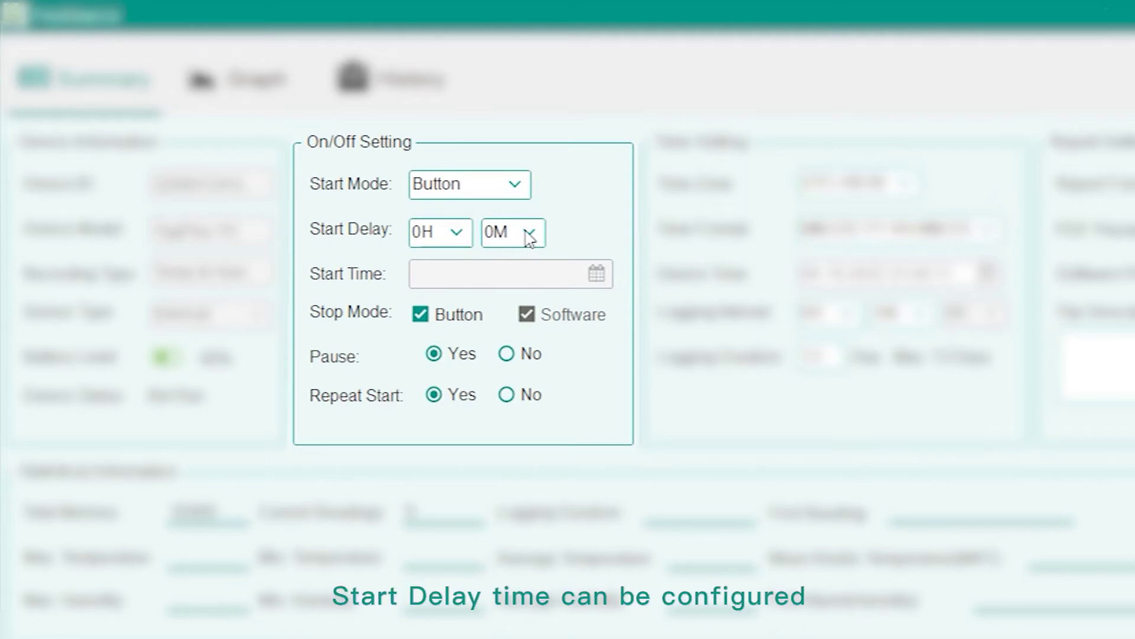
# - Set a 10M start delay, keep button stop and pause enabled, and set Repeat Start to No
pyautogui.click(531, 234)
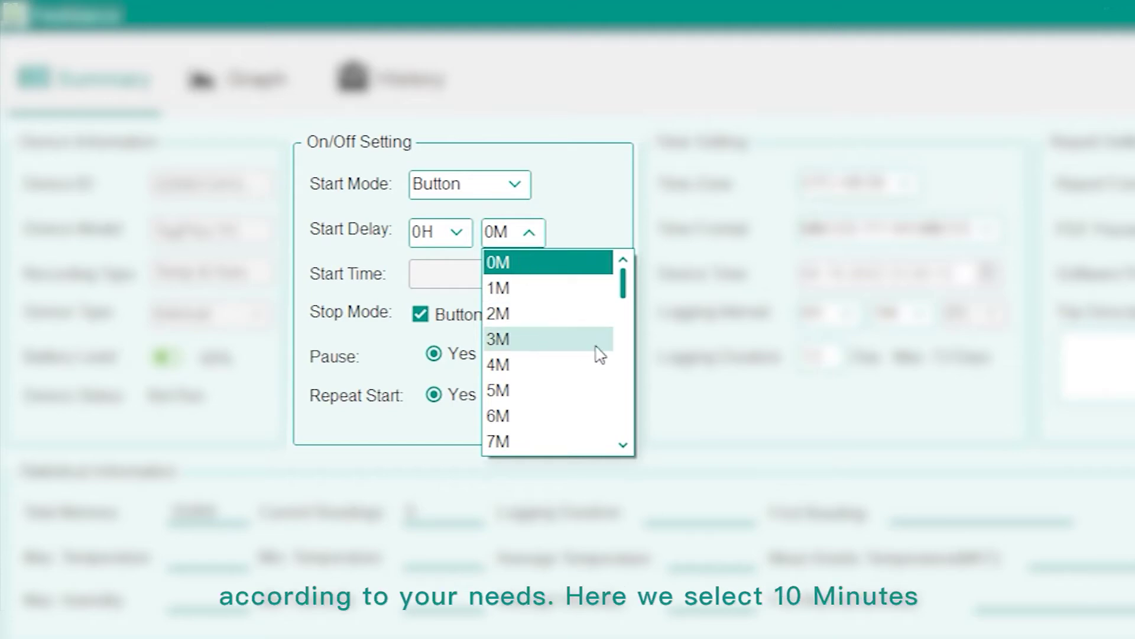
pyautogui.scroll(-1, 604, 354)
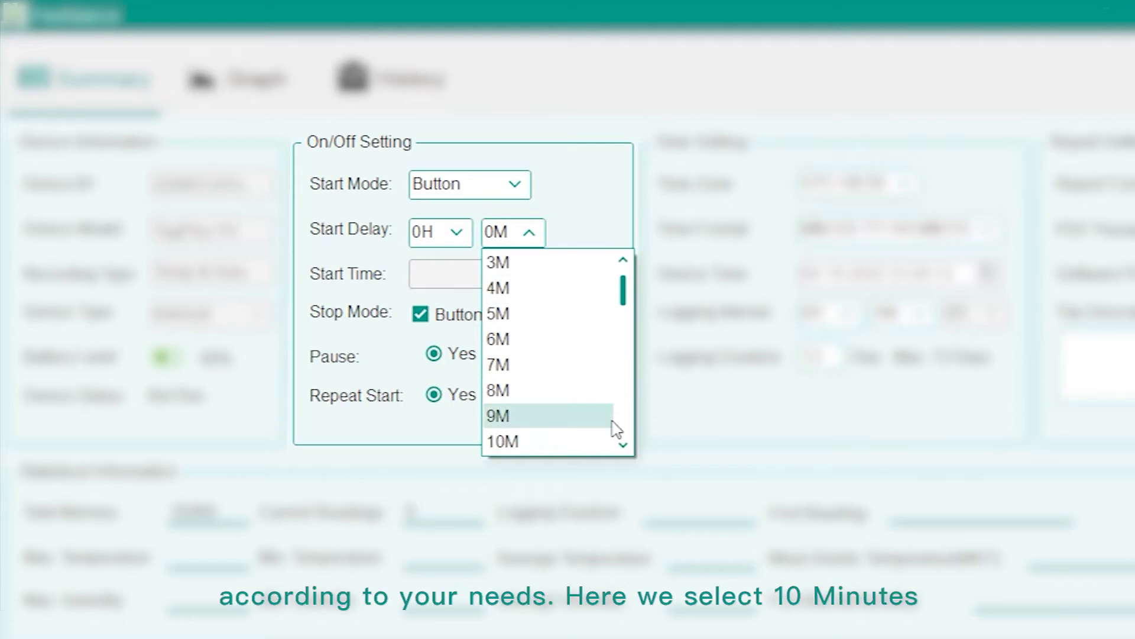
pyautogui.click(591, 439)
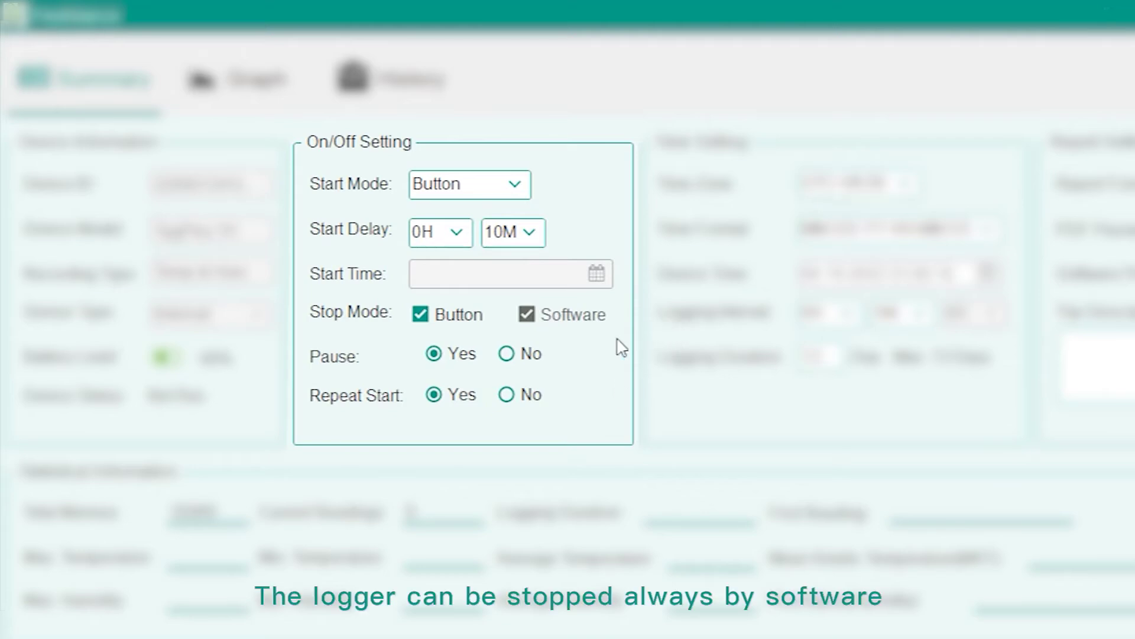
pyautogui.click(432, 316)
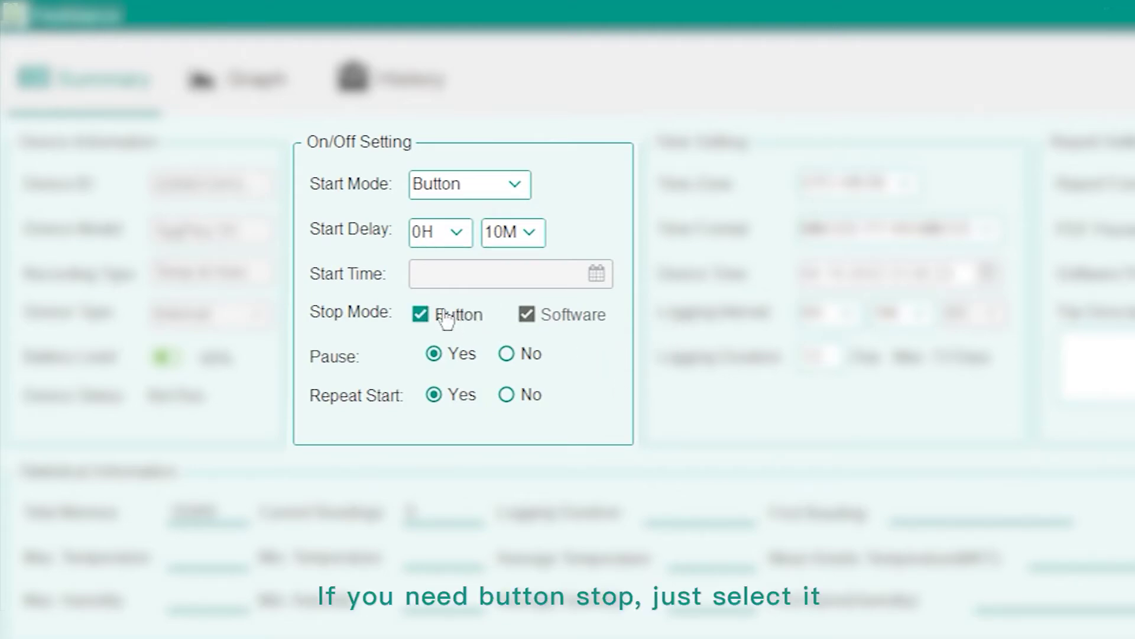
pyautogui.click(430, 318)
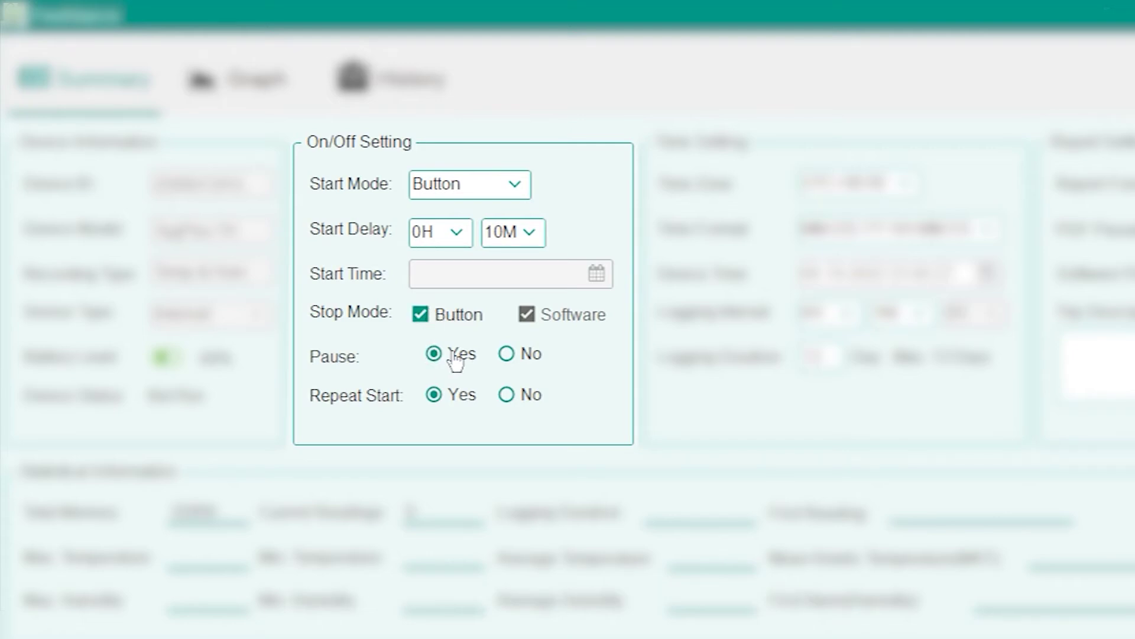
pyautogui.click(508, 355)
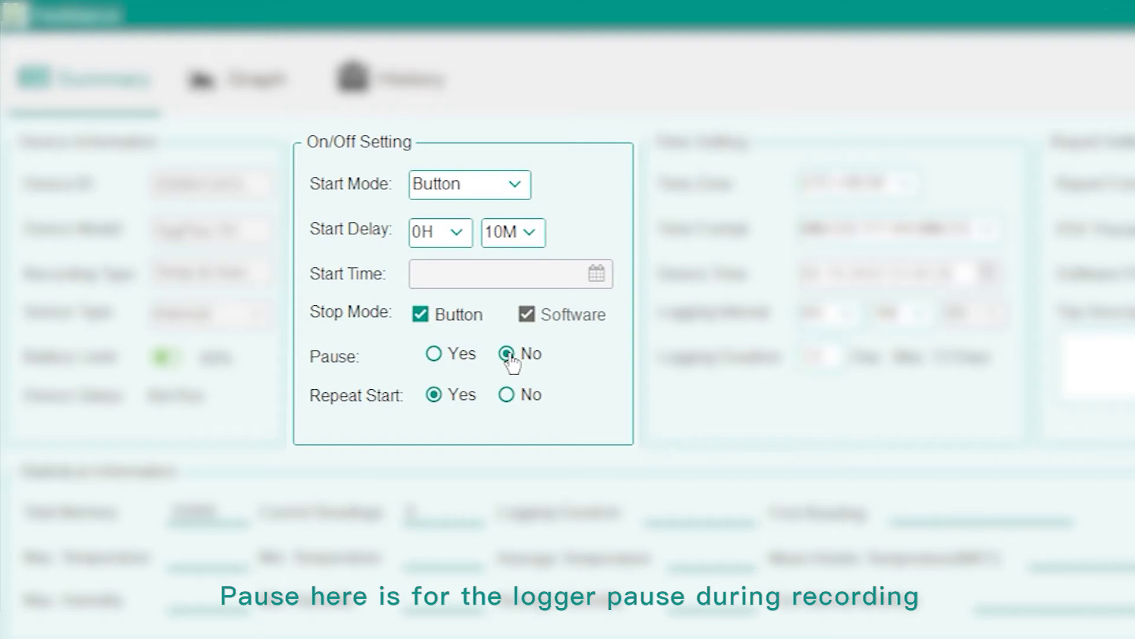
pyautogui.click(435, 354)
pyautogui.click(507, 396)
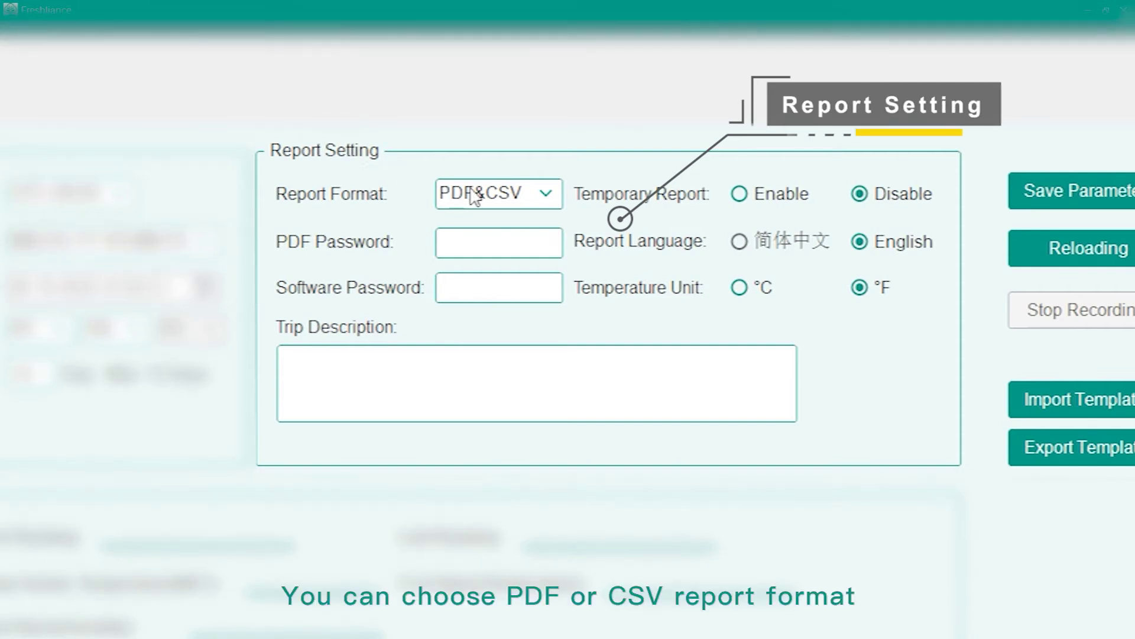
pyautogui.click(539, 193)
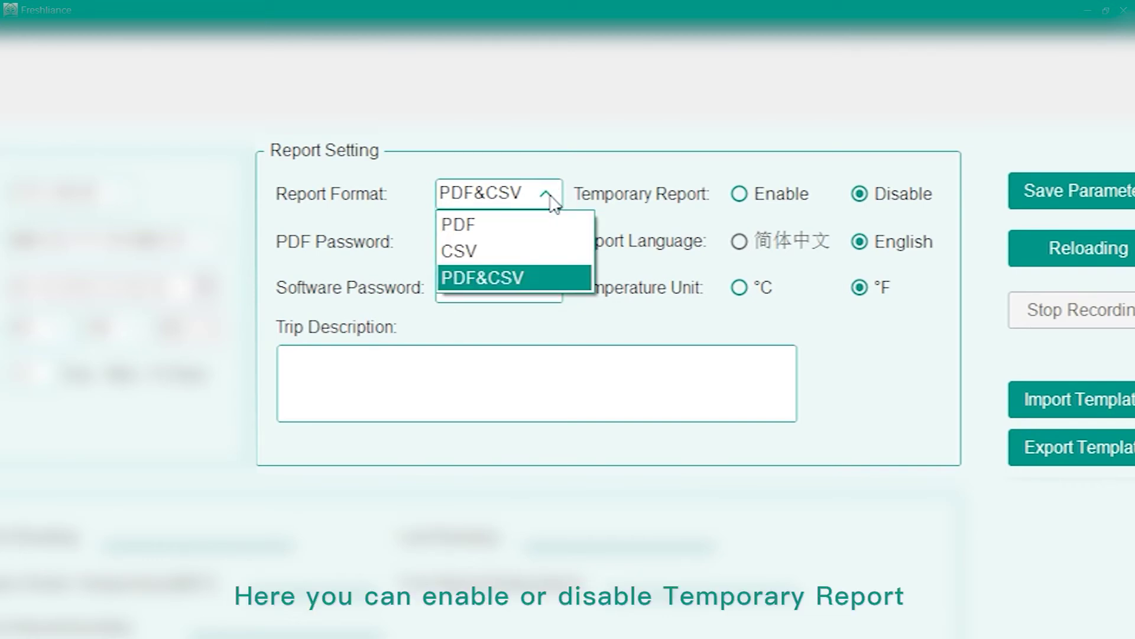
pyautogui.click(735, 196)
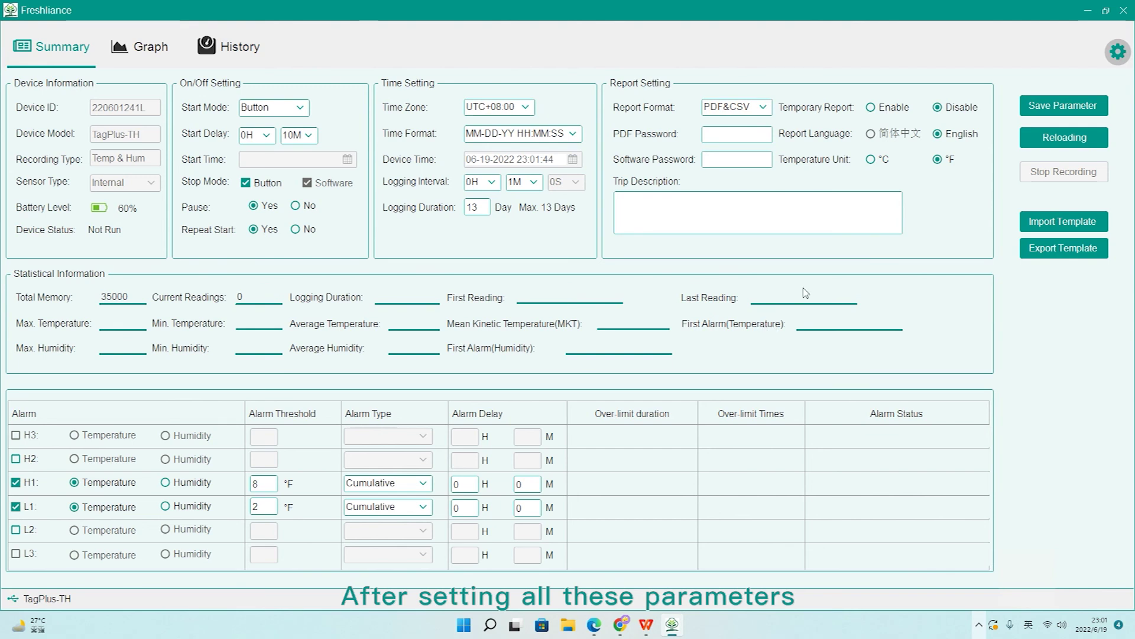
# - Save the parameters to the logger and accept the data-clearing warning
pyautogui.click(1050, 103)
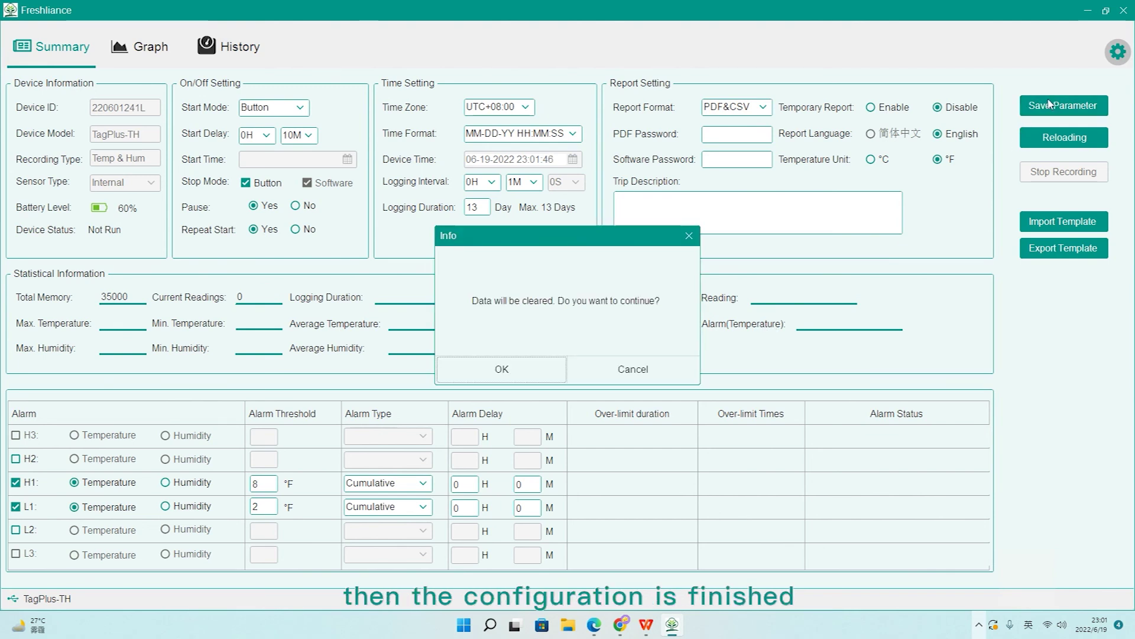
pyautogui.click(530, 362)
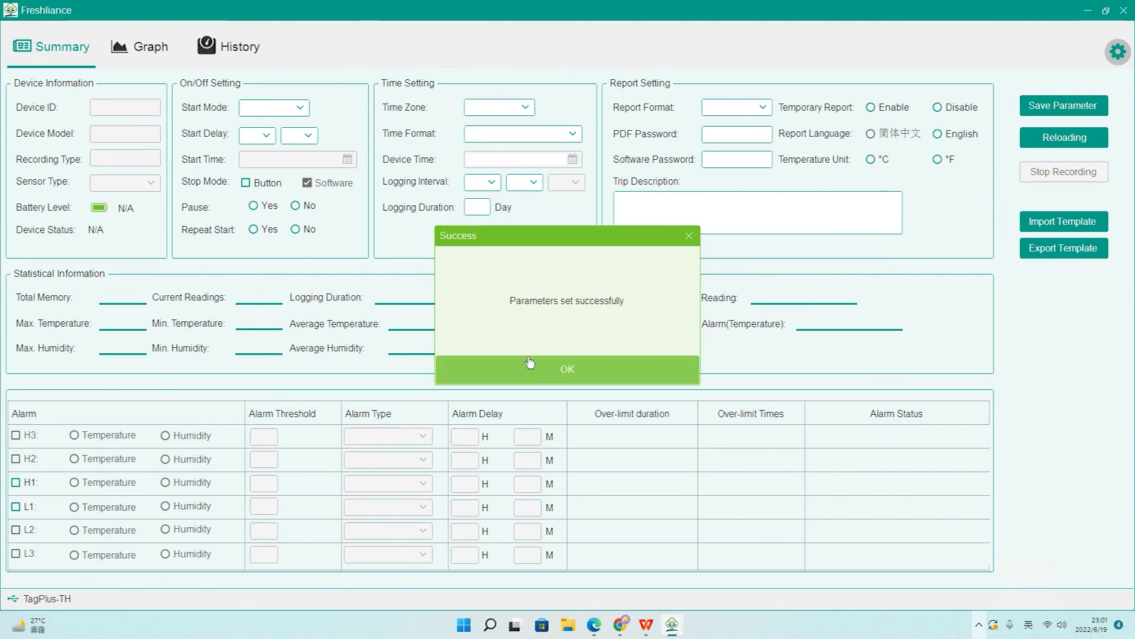